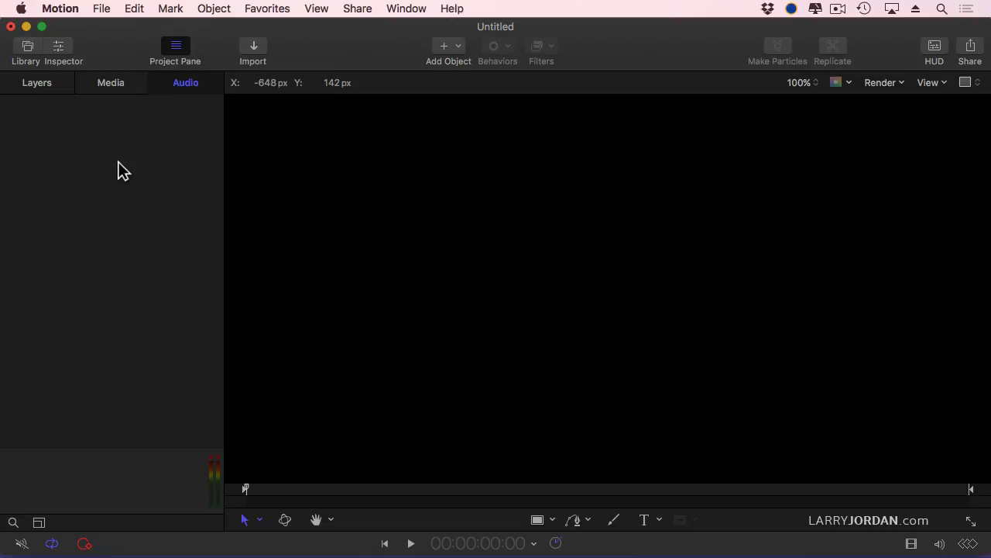
Add SS_60309 Still Life - Drops.aiff from the Media list to the canvas and select its track in the Audio mixer.
click(113, 84)
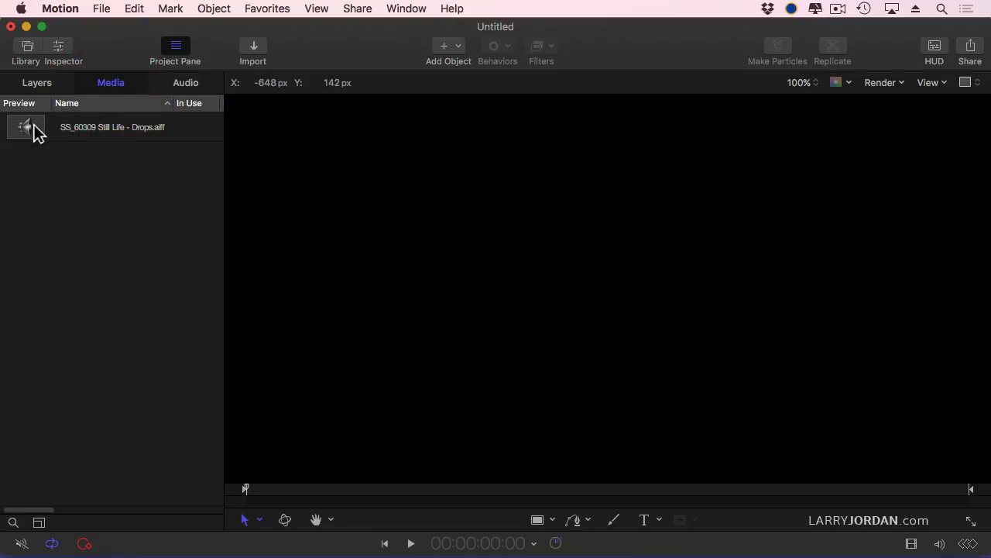
drag(33, 132, 524, 206)
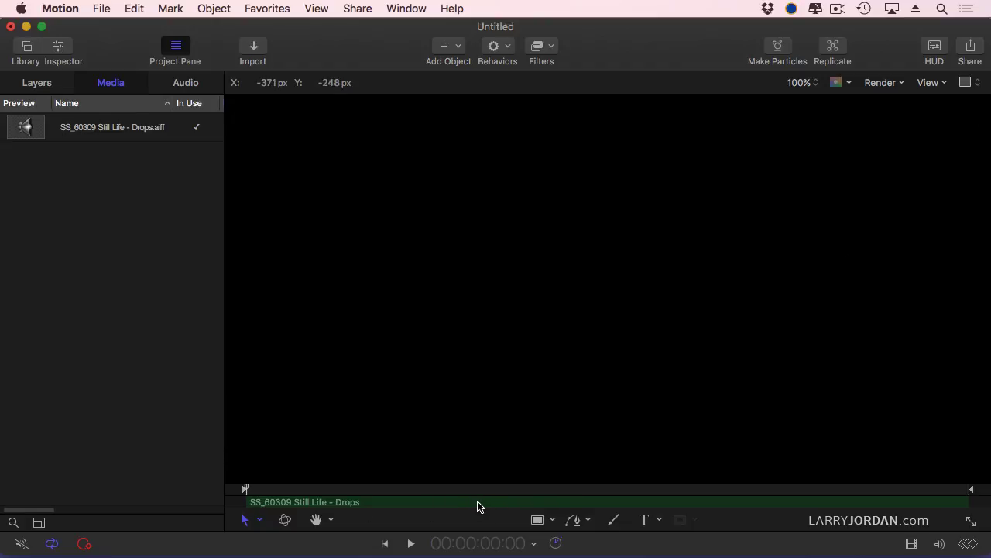
click(184, 91)
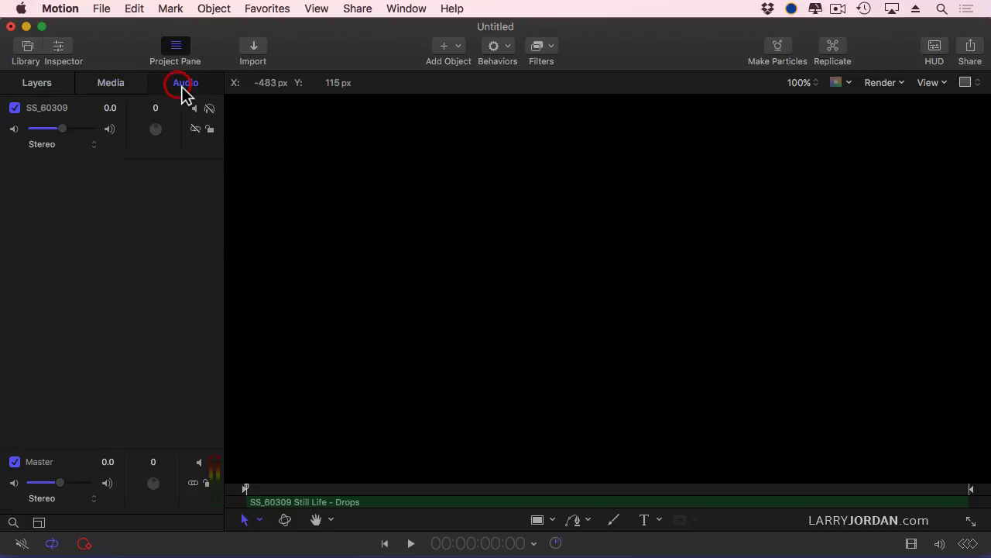
click(132, 146)
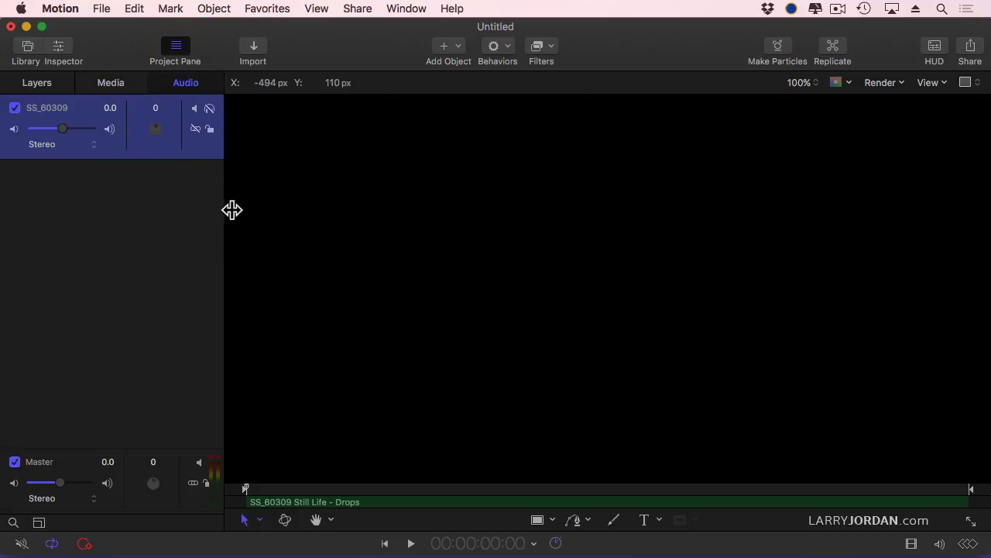
Widen the side panel to reveal the full SS_60309 Still Life - Drops name and reselect the track.
drag(230, 210, 316, 212)
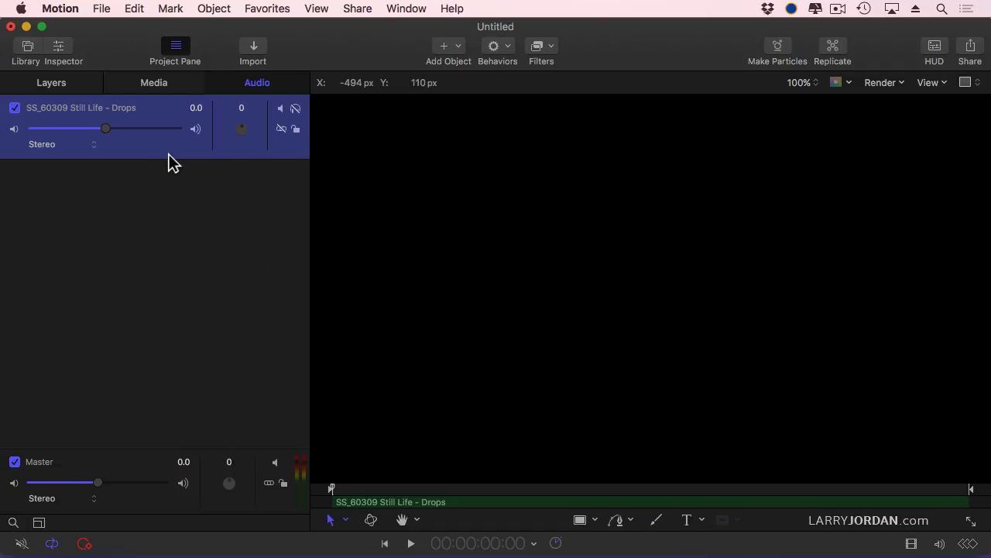
click(159, 178)
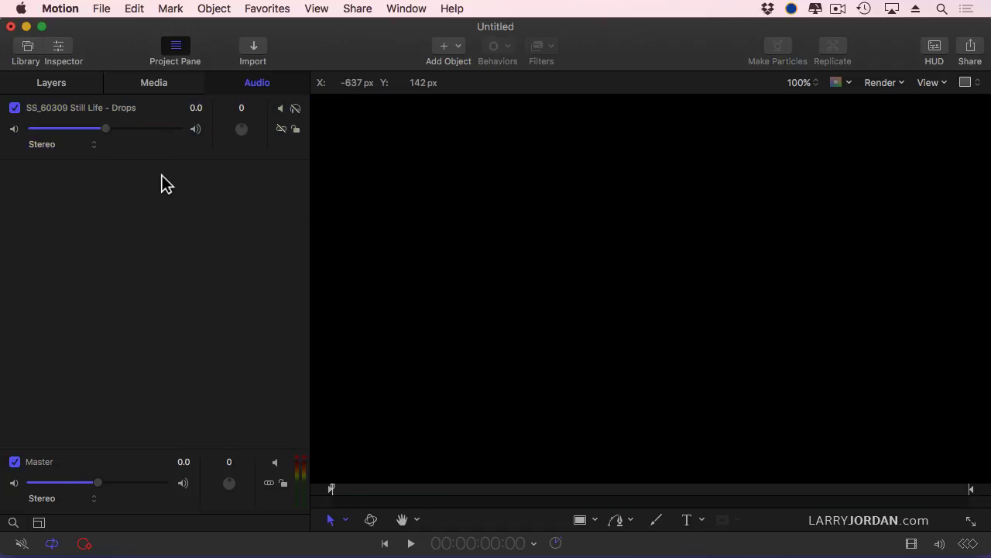
click(156, 151)
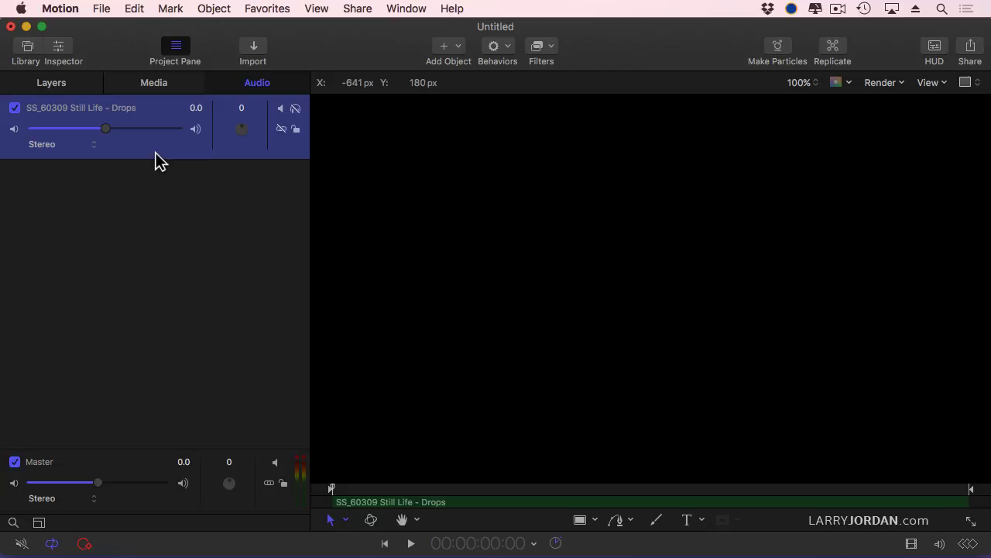
Reset the track's volume level to 0.0.
click(107, 132)
drag(108, 133, 148, 135)
double_click(198, 108)
text(0)
key(Return)
Check the track name field and the output channel choices, keeping Stereo output.
click(95, 106)
click(99, 107)
click(86, 154)
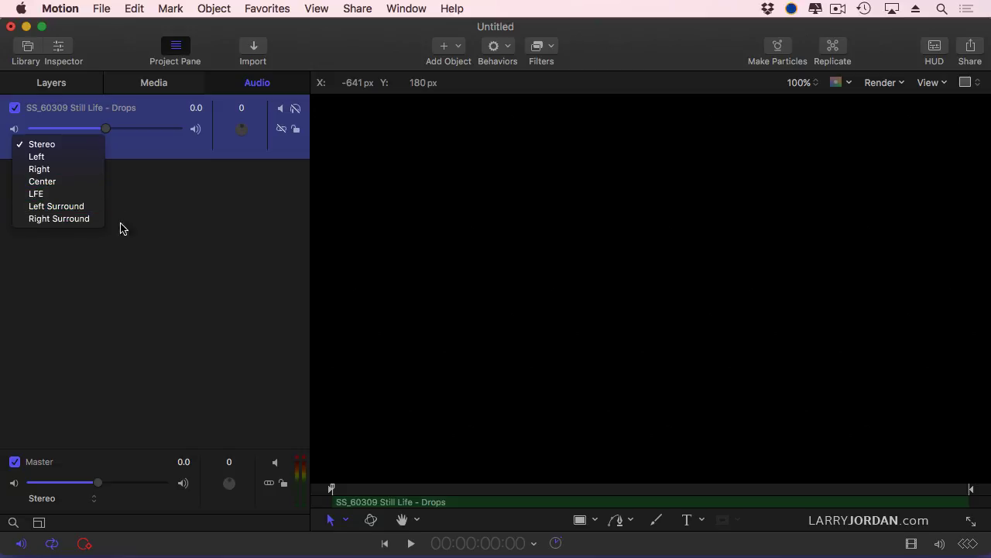
click(163, 149)
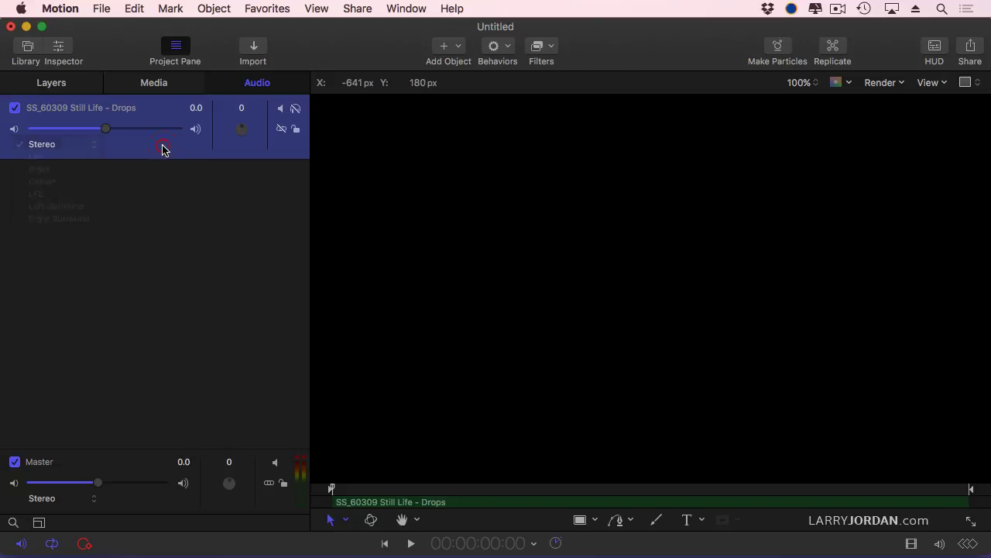
click(64, 146)
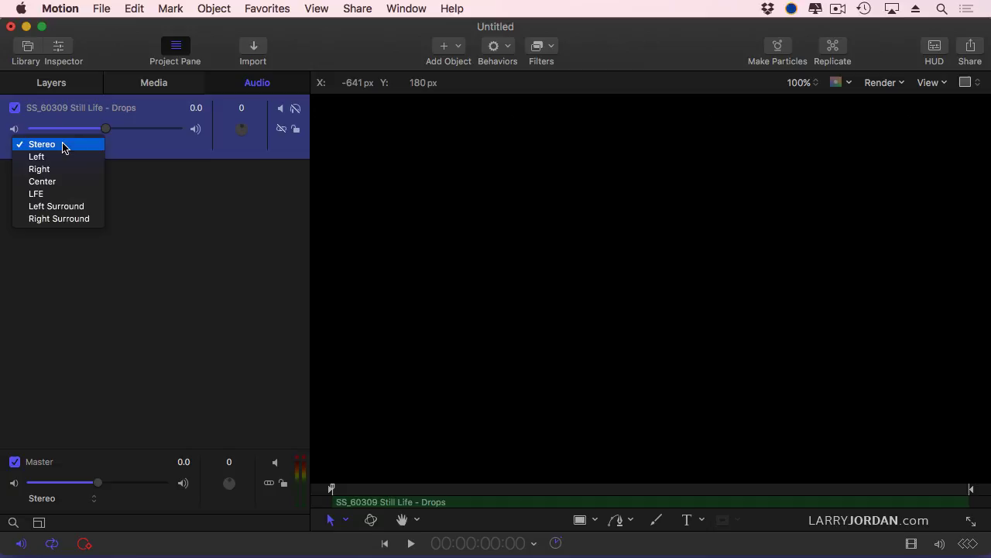
Keep Stereo output and set the track's pan value to 0.
click(137, 150)
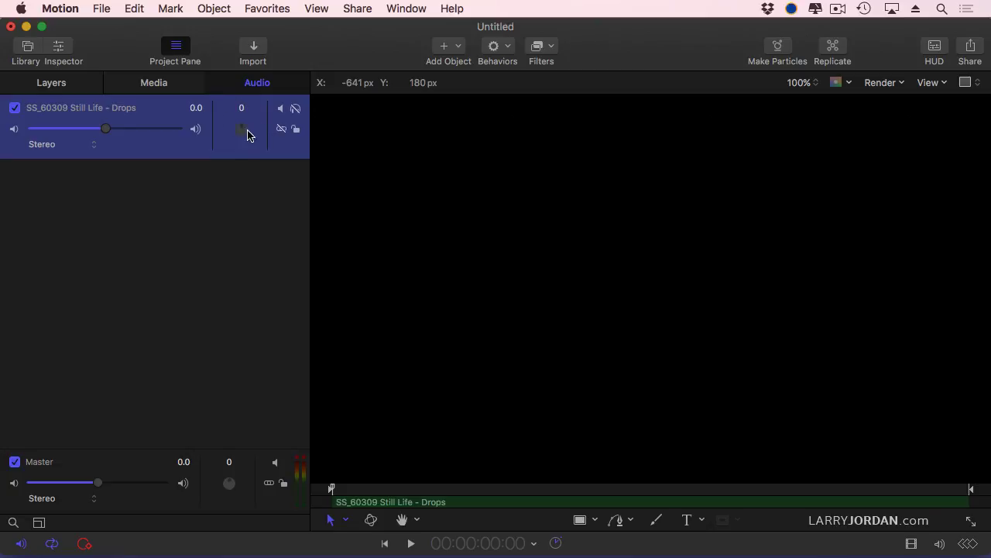
mouse_move(238, 131)
mouse_down()
mouse_move(229, 134)
mouse_move(255, 134)
mouse_up()
click(241, 109)
text(0)
key(Return)
Toggle mute and solo on and off, leaving the track unmuted and unsoloed.
click(281, 110)
click(281, 109)
click(295, 109)
click(299, 112)
Toggle the track's enable checkbox so it stays enabled, then lock the Drops audio track.
click(15, 109)
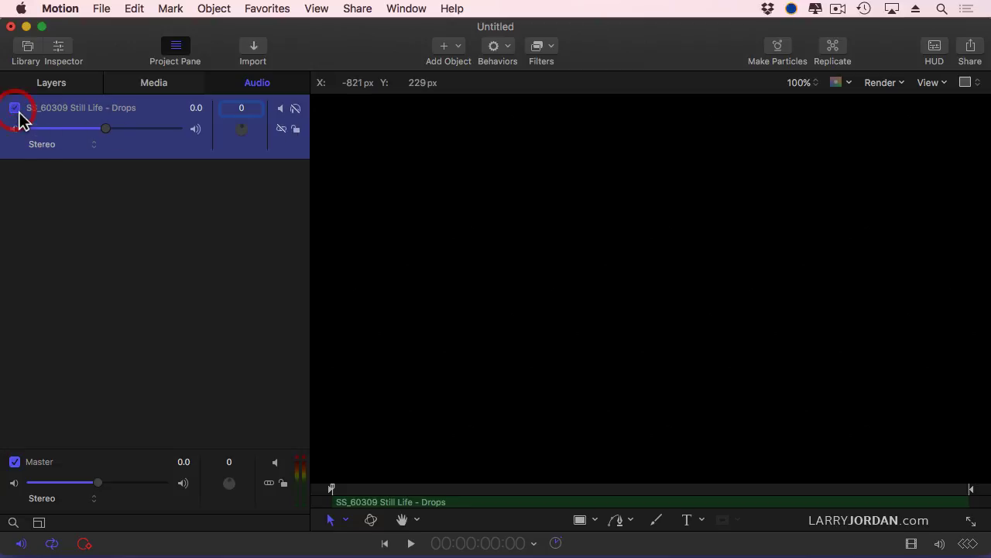
click(16, 109)
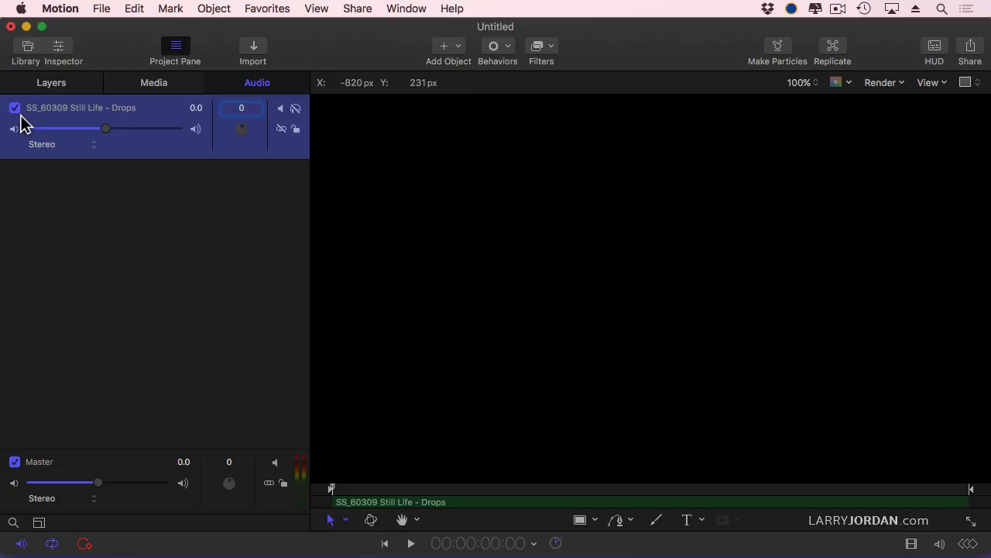
click(16, 109)
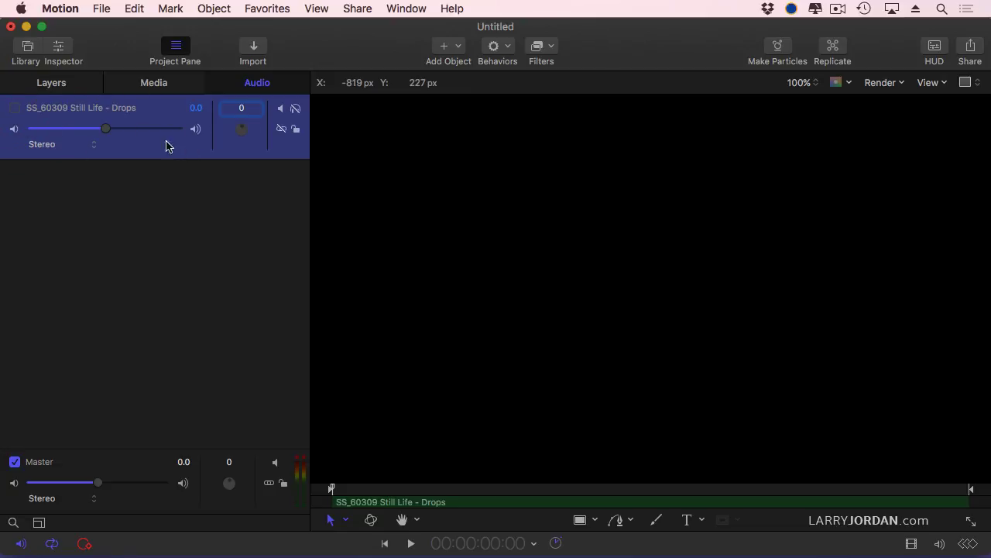
click(14, 110)
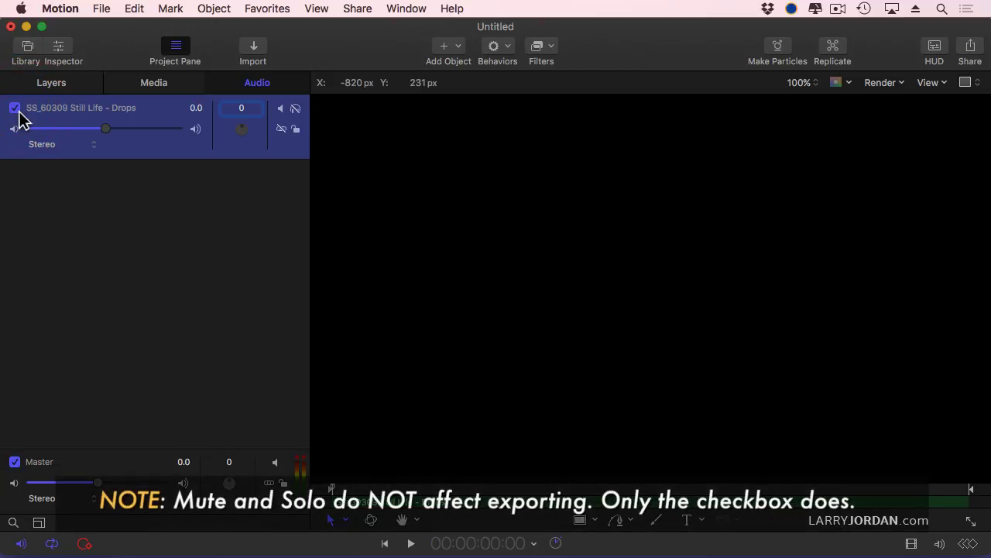
click(281, 130)
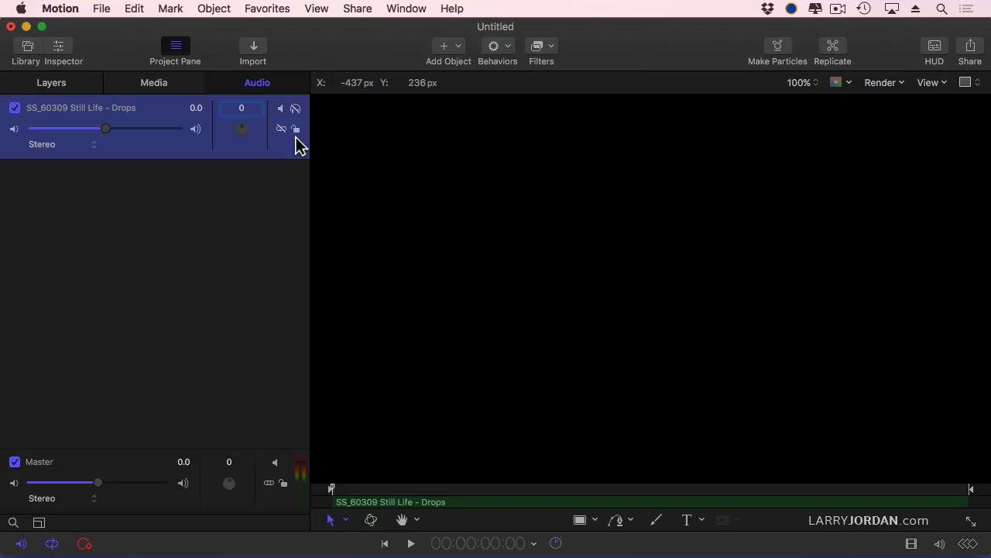
click(296, 130)
click(175, 157)
Apply the Audio Fade In/Fade Out behavior to the SS_60309 track.
click(187, 154)
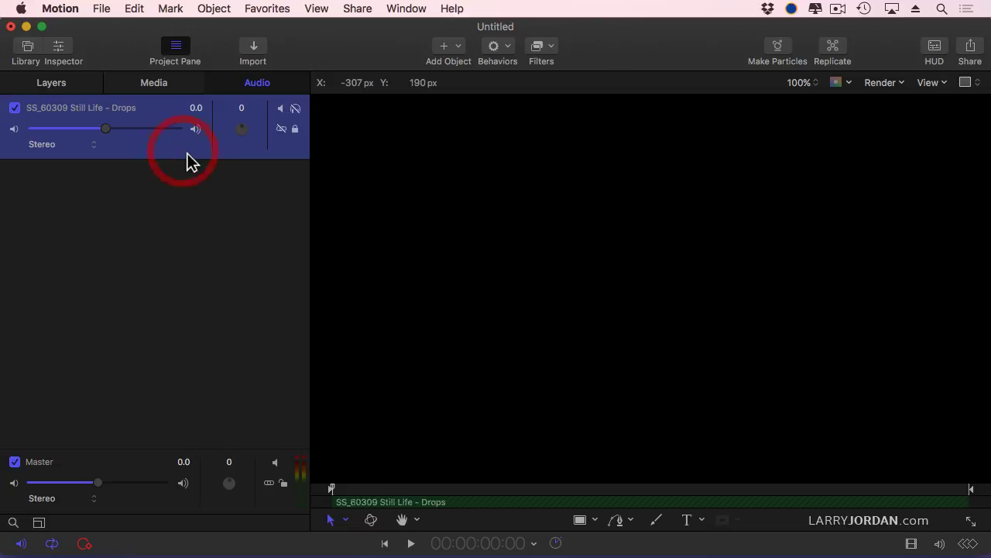
click(499, 47)
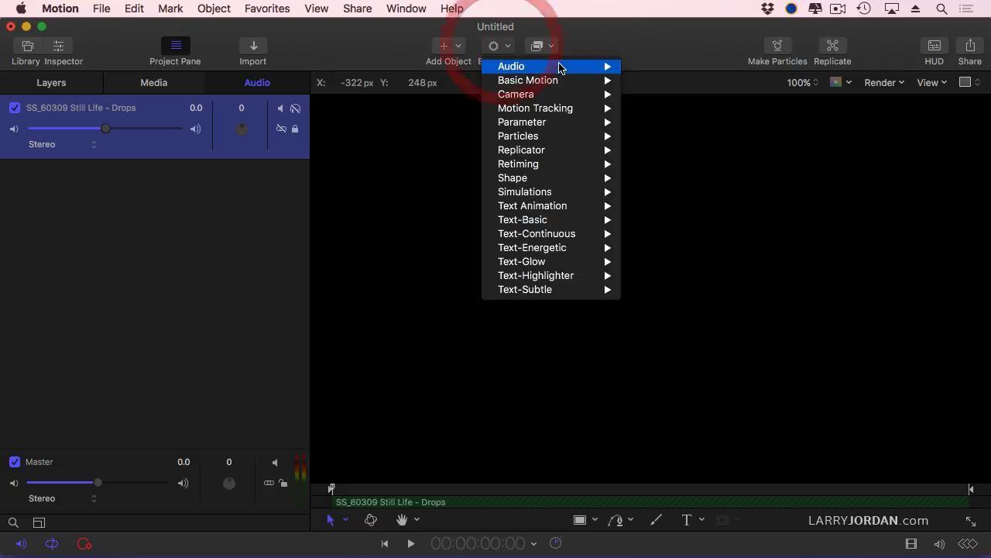
mouse_move(560, 68)
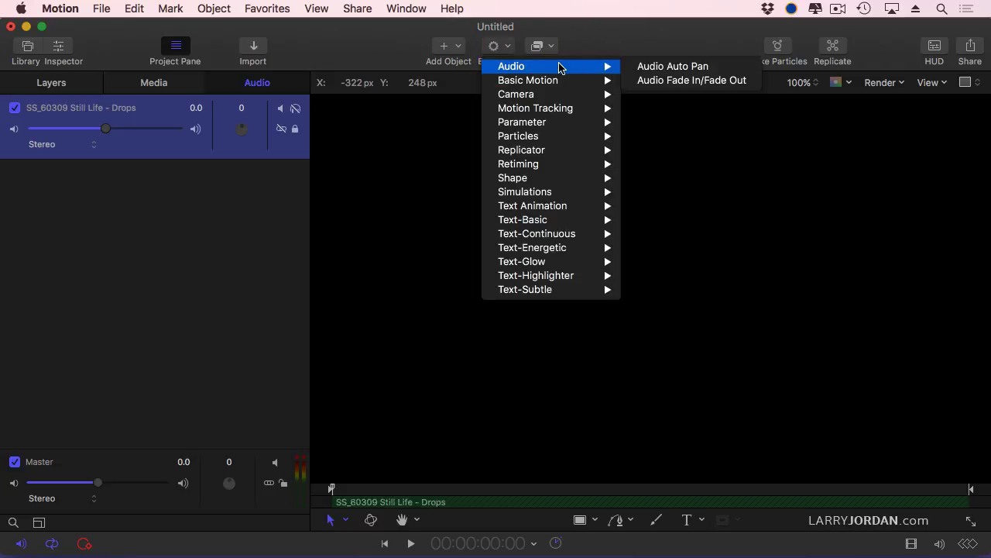
click(741, 82)
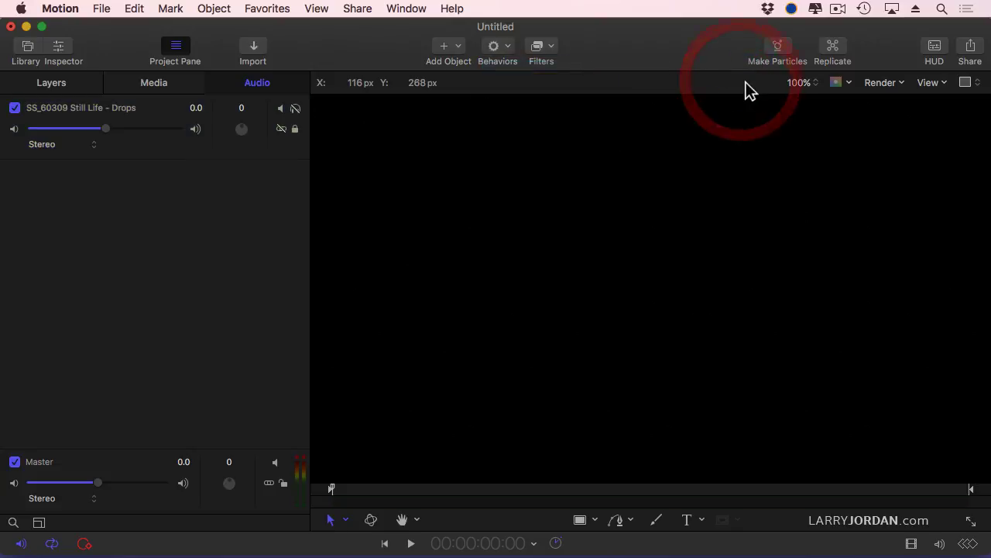
Show the floating HUD and position it over the audio panel.
click(221, 203)
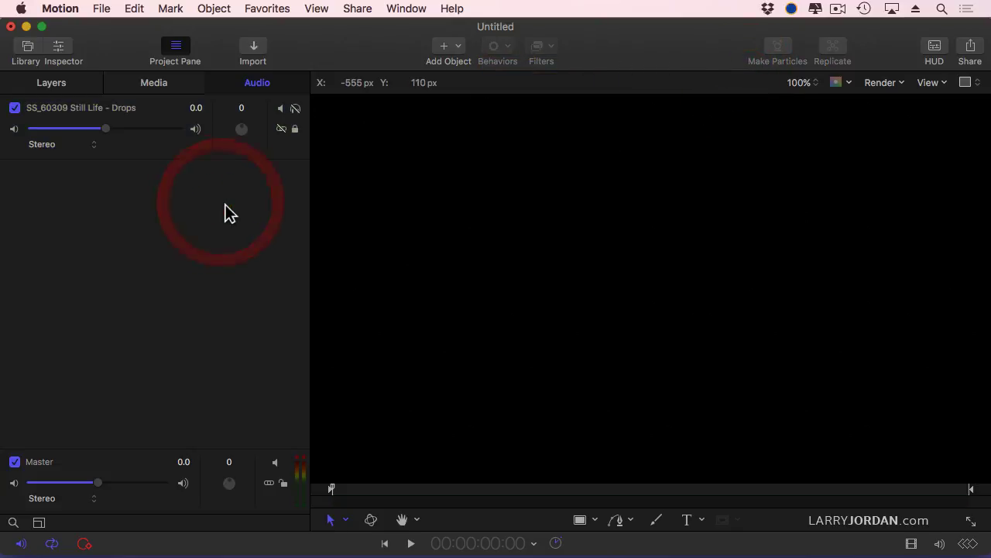
click(935, 48)
drag(385, 251, 163, 248)
Close the HUD from the Layers list and reselect the SS_60309 track in the Audio mixer.
click(141, 151)
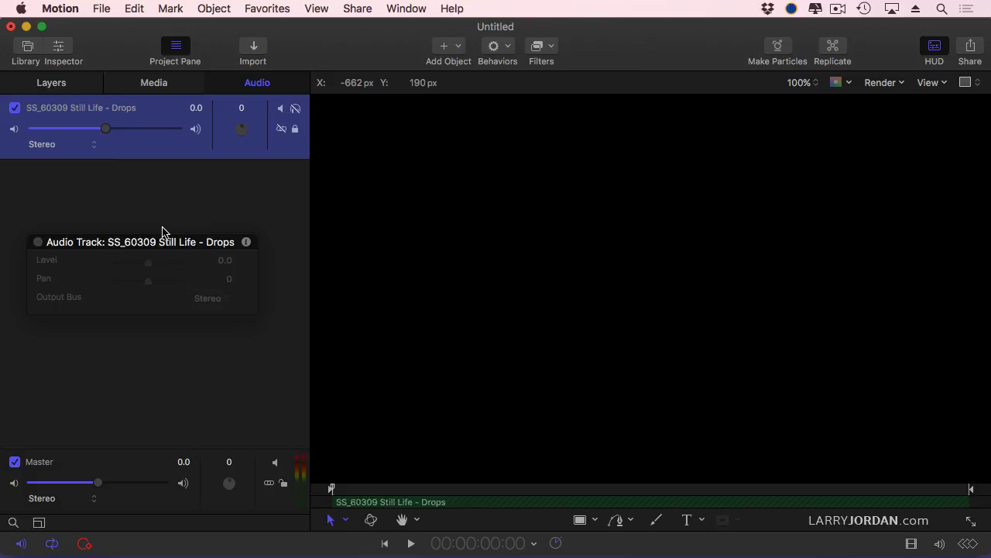
click(60, 81)
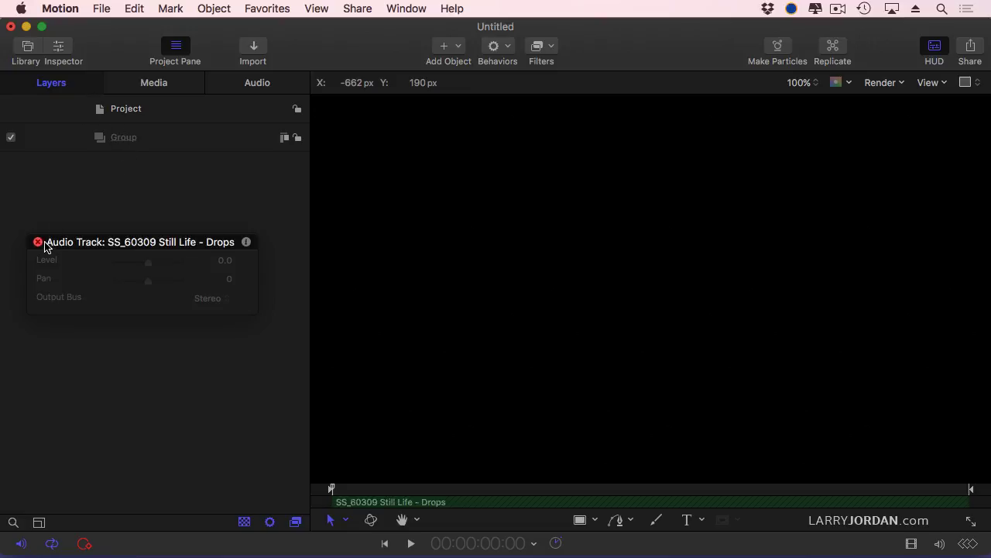
click(37, 241)
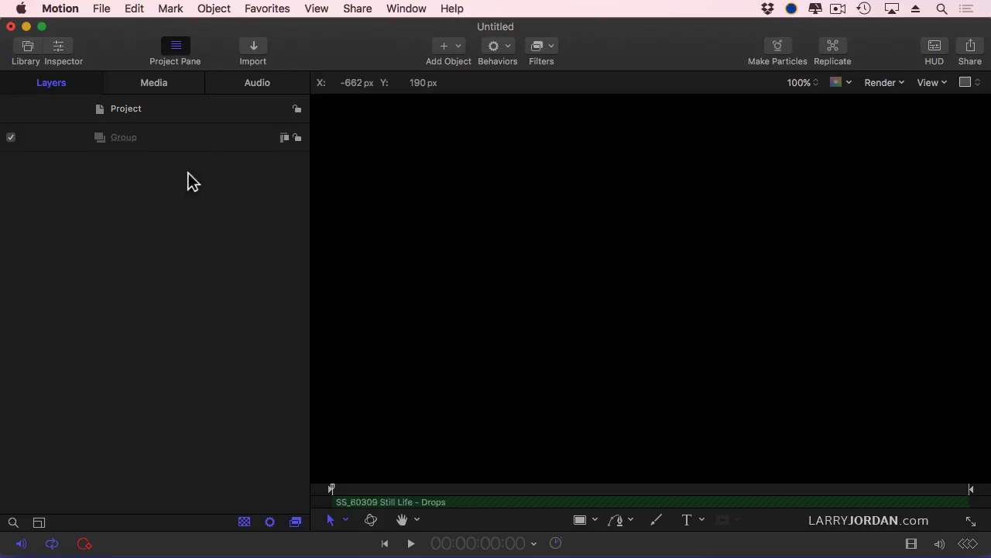
click(256, 88)
click(166, 127)
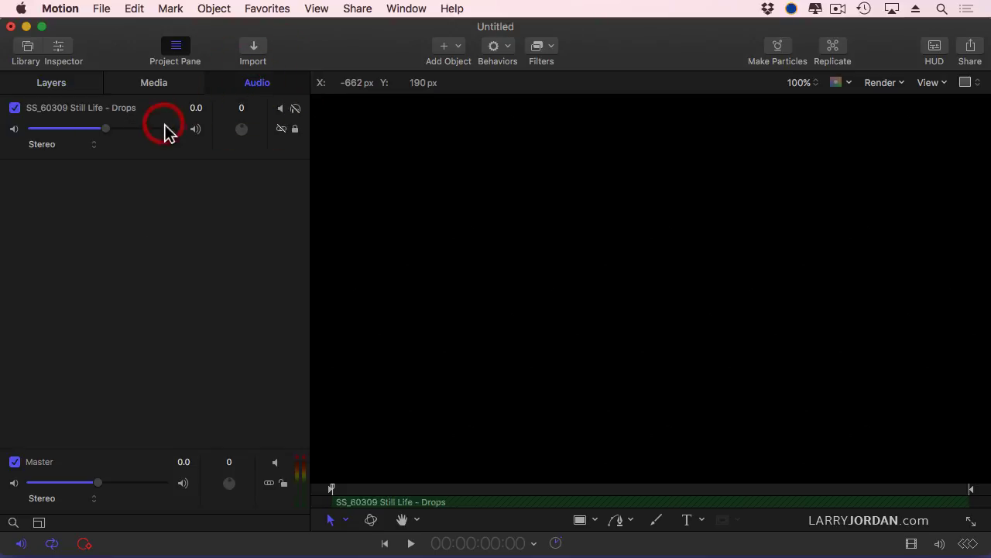
Show the Timeline panel with Cmd+7 and reselect the Drops audio track.
click(166, 121)
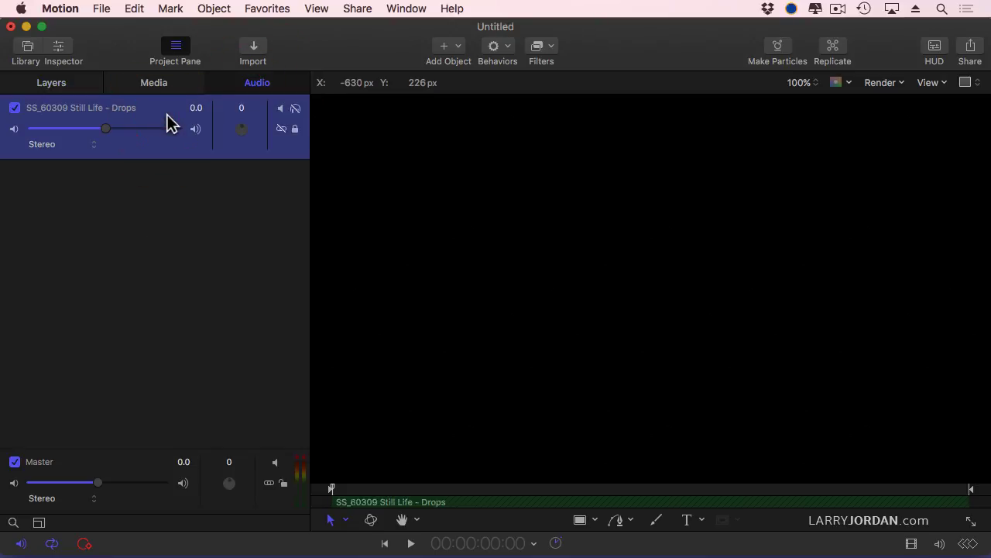
key(super+7)
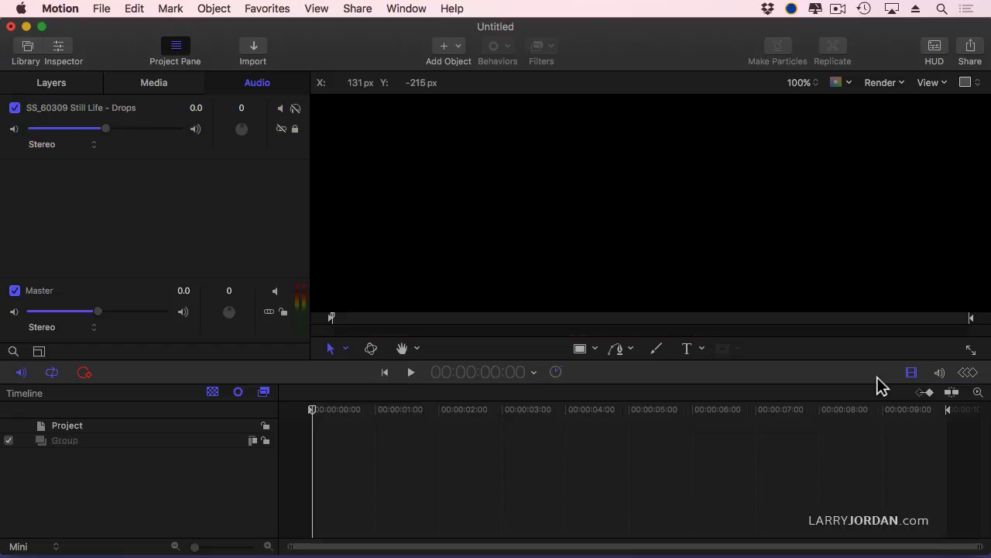
key(super+7)
key(super+7)
click(831, 380)
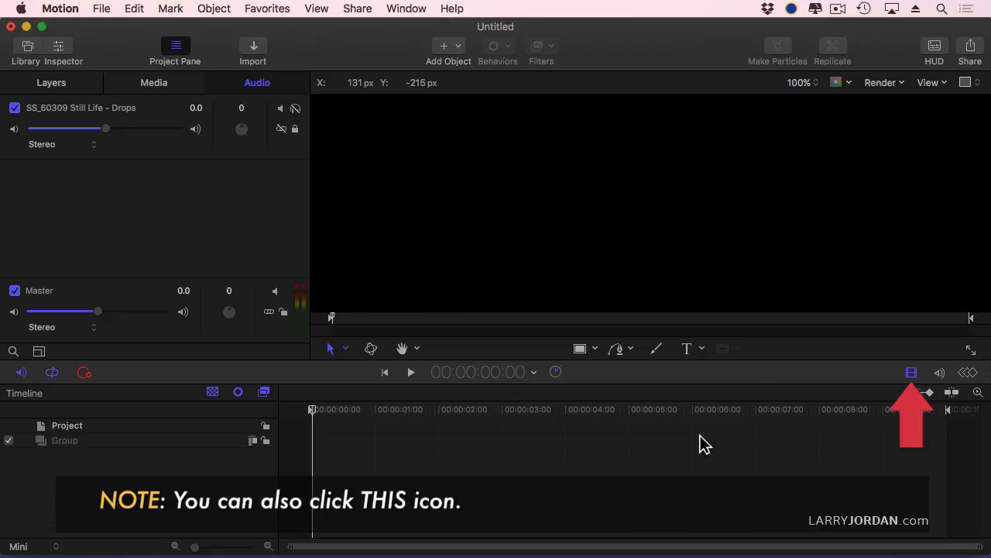
click(156, 152)
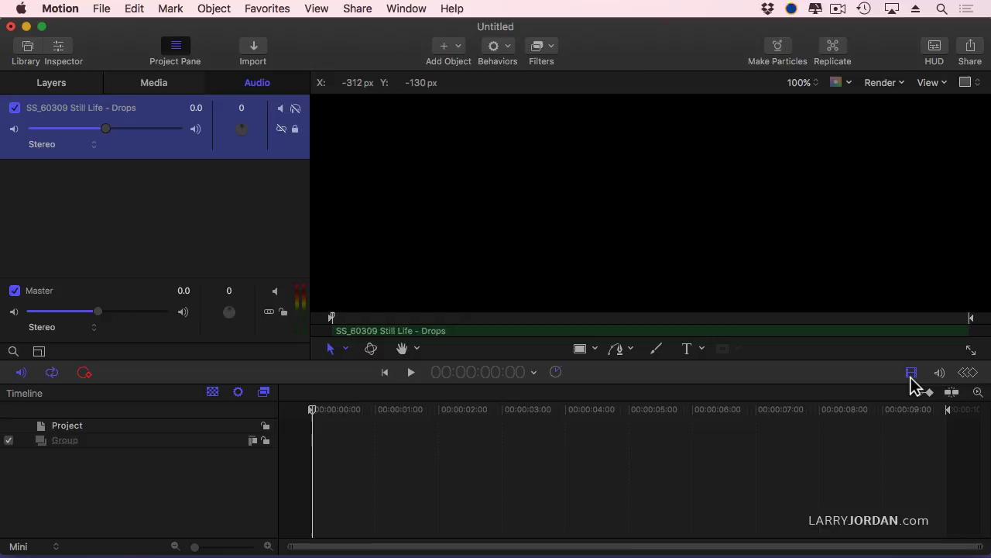
Show audio in the timeline, unlock the Drops track, and slide its clip to start earlier.
click(942, 375)
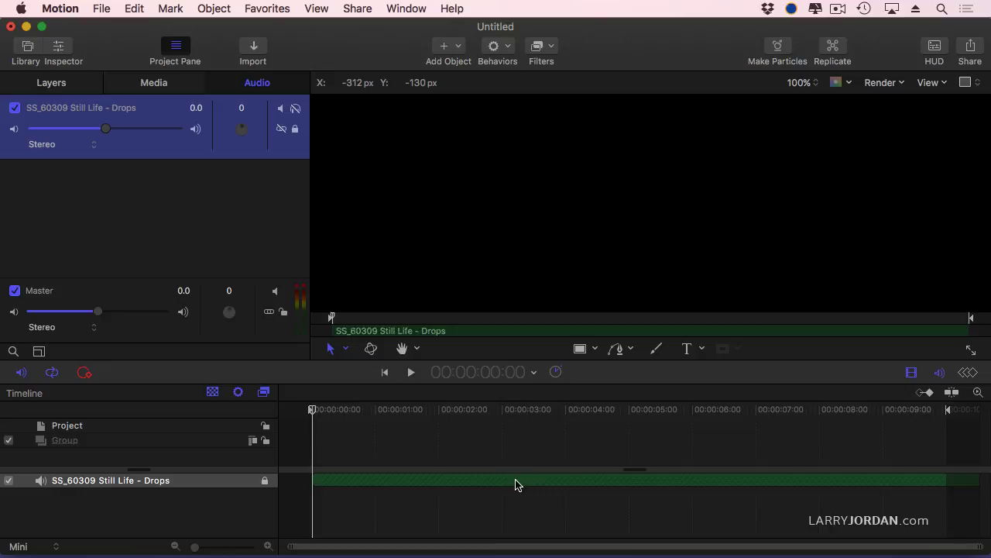
click(295, 129)
drag(568, 331, 509, 344)
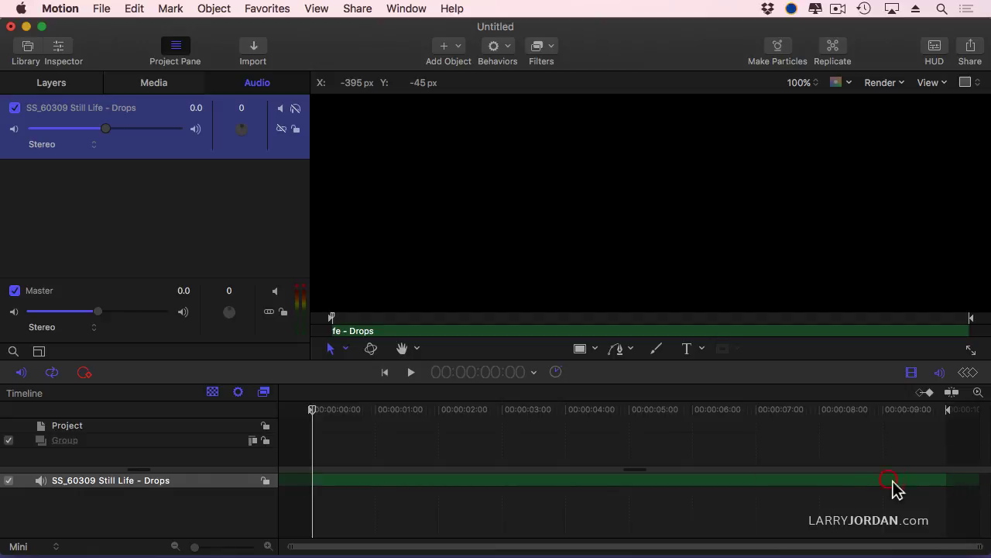
Add Audio Fade In/Fade Out from the Behaviors menu and select its bar in the timeline.
click(495, 46)
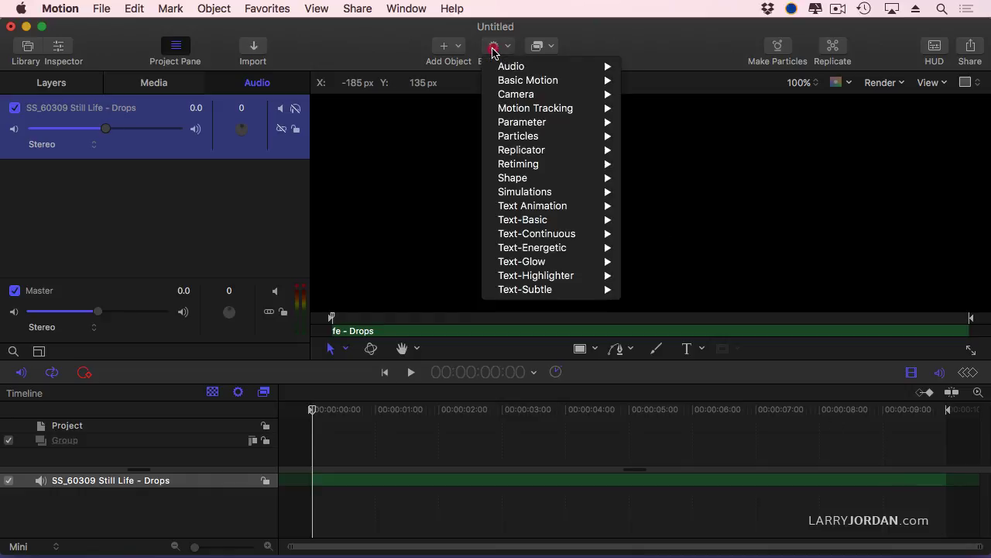
mouse_move(505, 68)
click(671, 80)
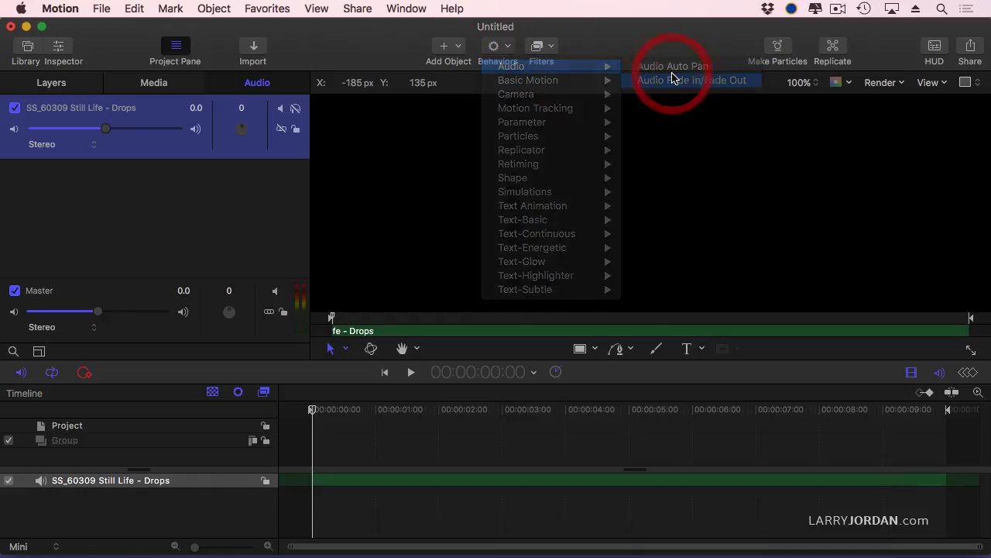
click(479, 495)
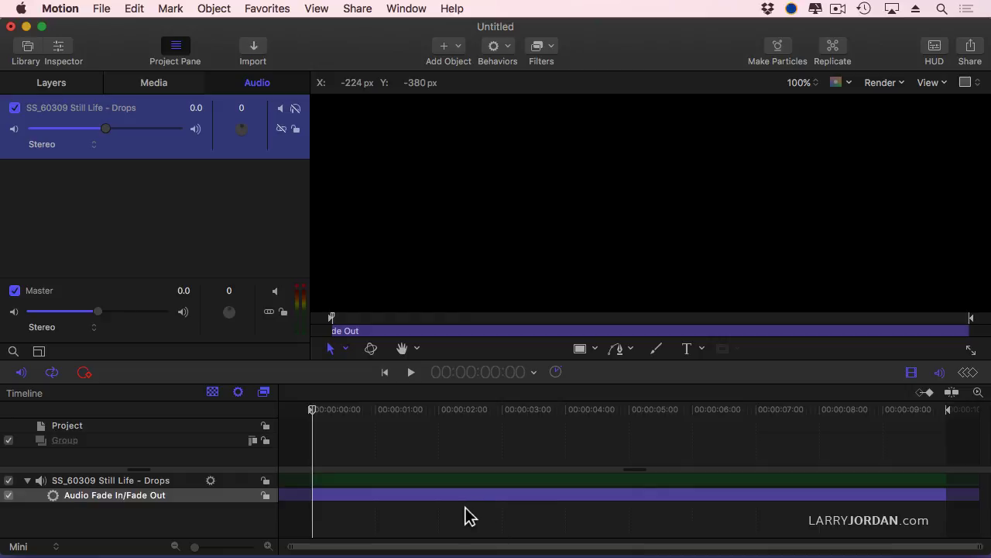
Set the Drops clip's Audio Fade behavior to a 15-frame fade-in and 60-frame fade-out.
click(457, 500)
key(F7)
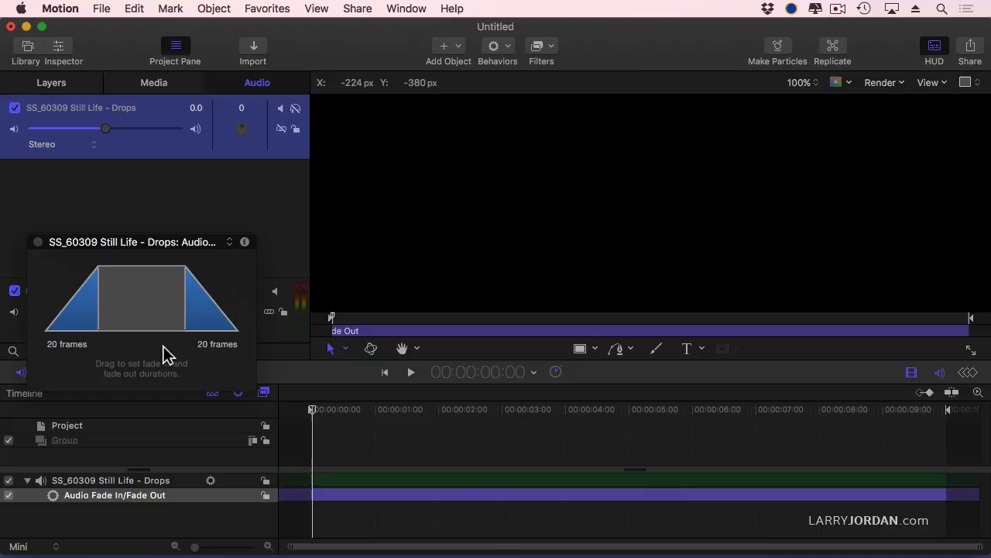
drag(172, 254, 179, 177)
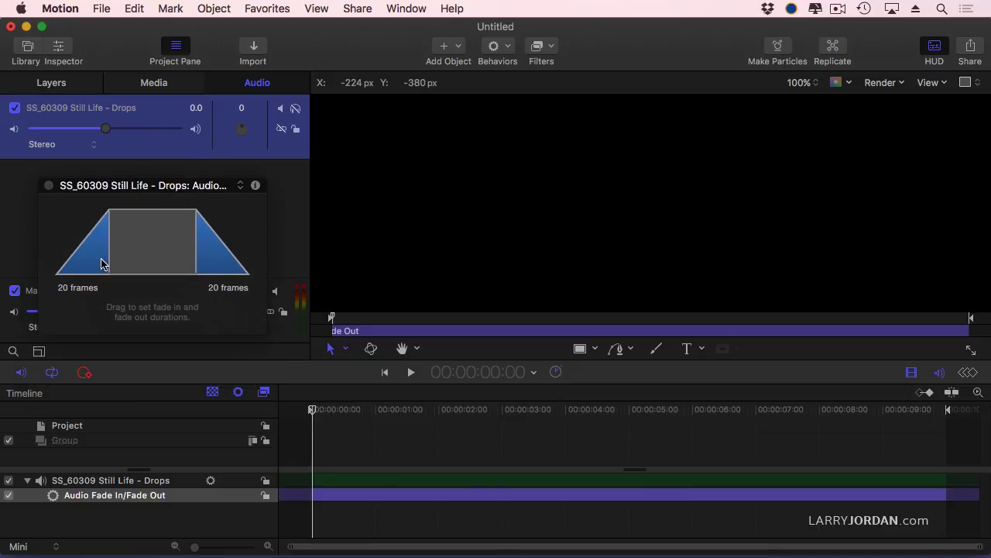
drag(109, 255, 96, 255)
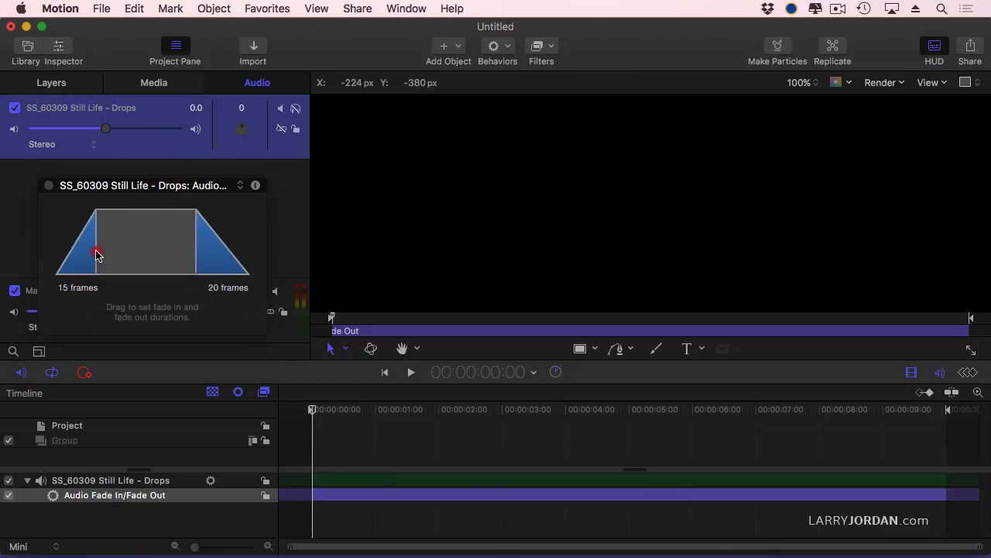
mouse_move(204, 265)
mouse_down()
mouse_move(93, 265)
mouse_move(99, 272)
mouse_up()
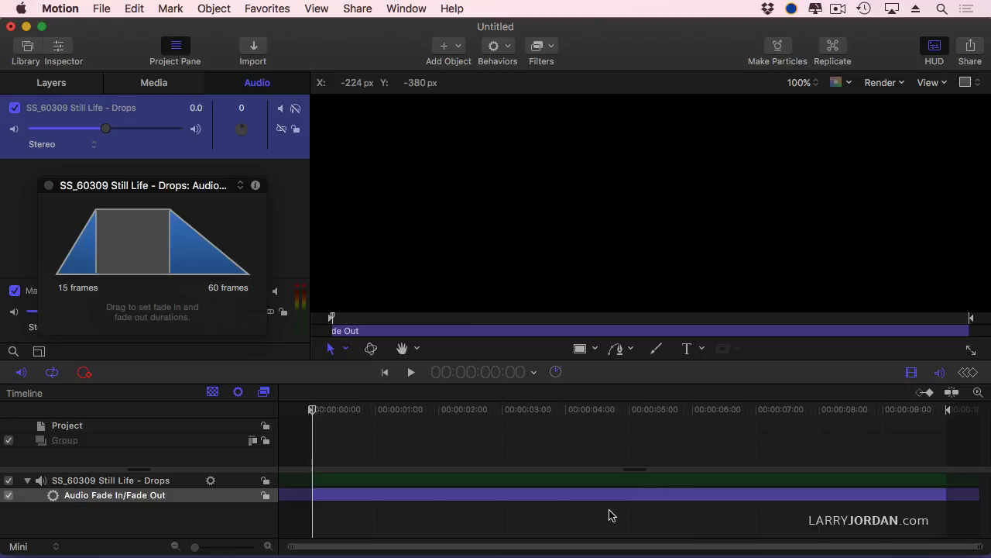
Trim the Drops audio clip to start at 00:00 and end at the project end.
click(503, 481)
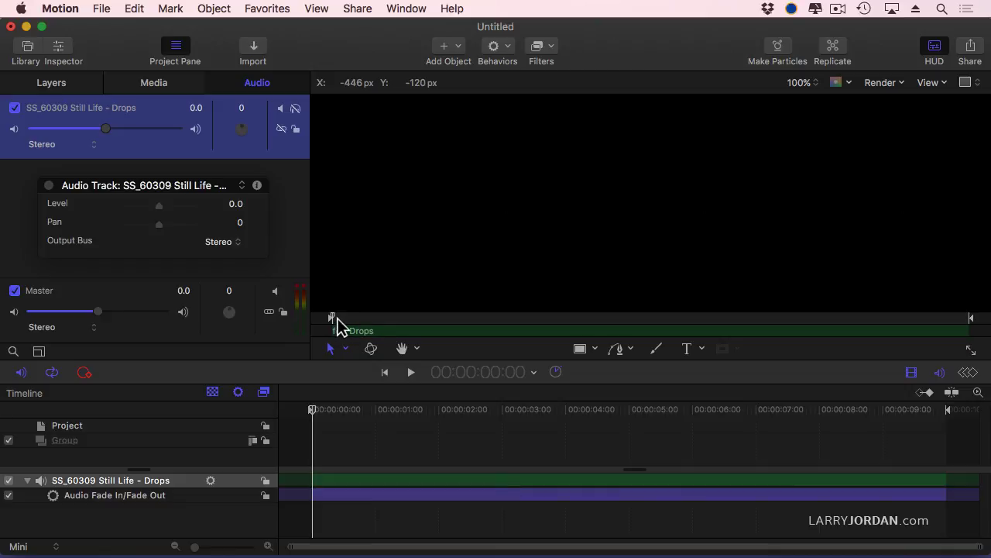
key(i)
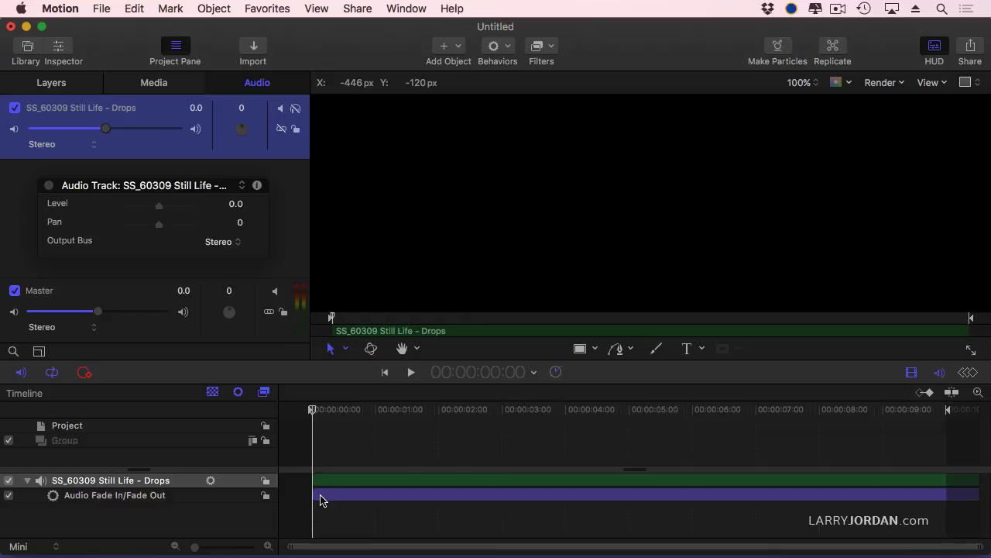
key(End)
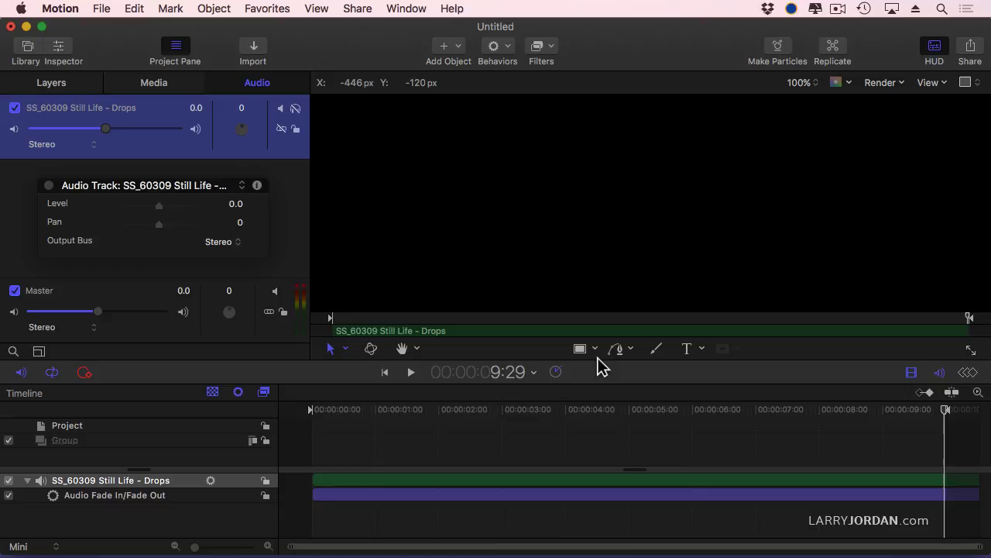
key(alt+bracketright)
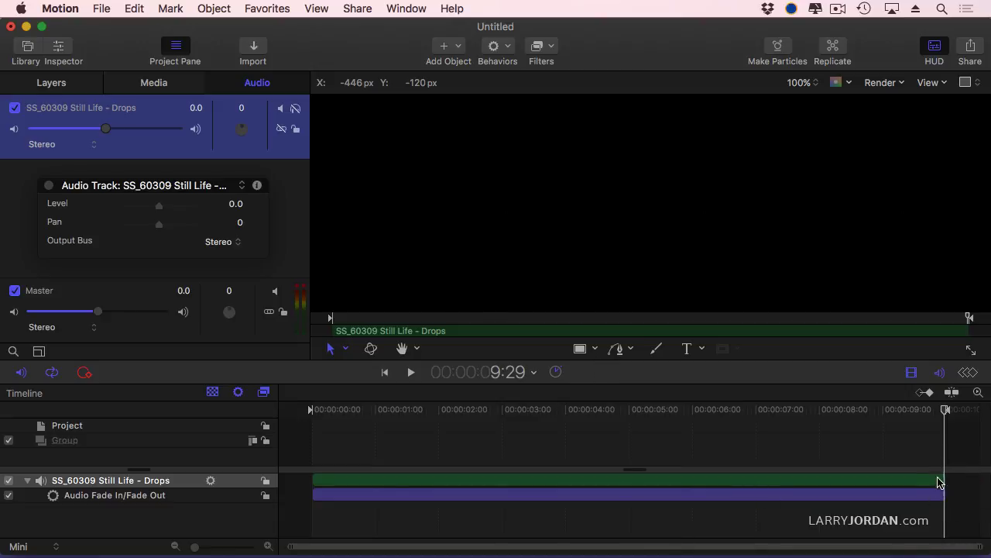
click(463, 494)
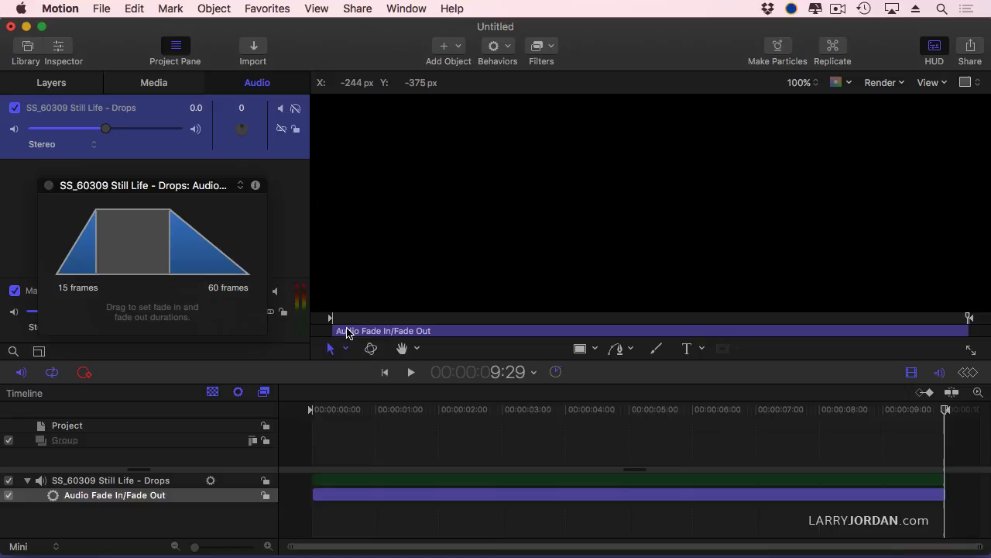
Shorten the fade behavior bar and slide it to begin around 00:00:01:08.
drag(335, 333, 573, 333)
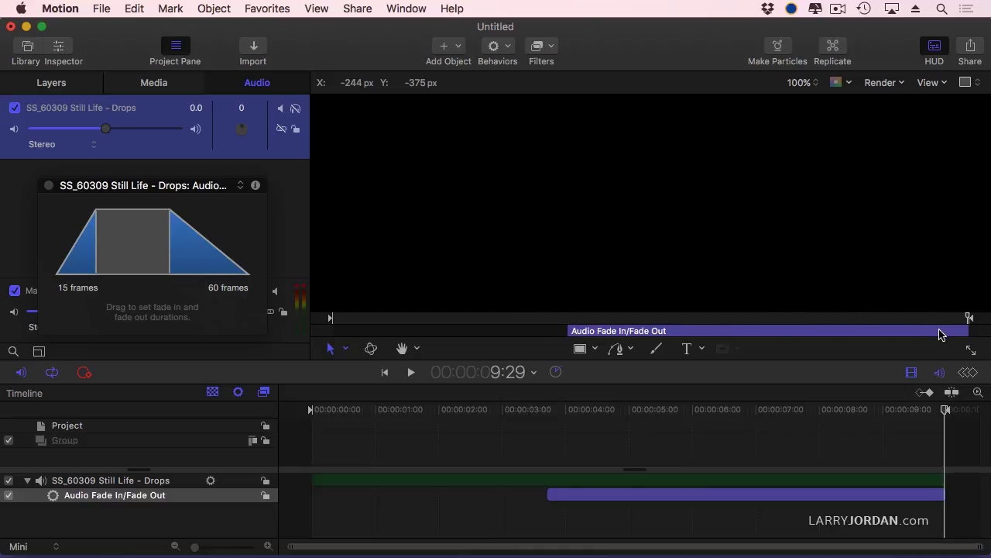
drag(940, 335, 784, 355)
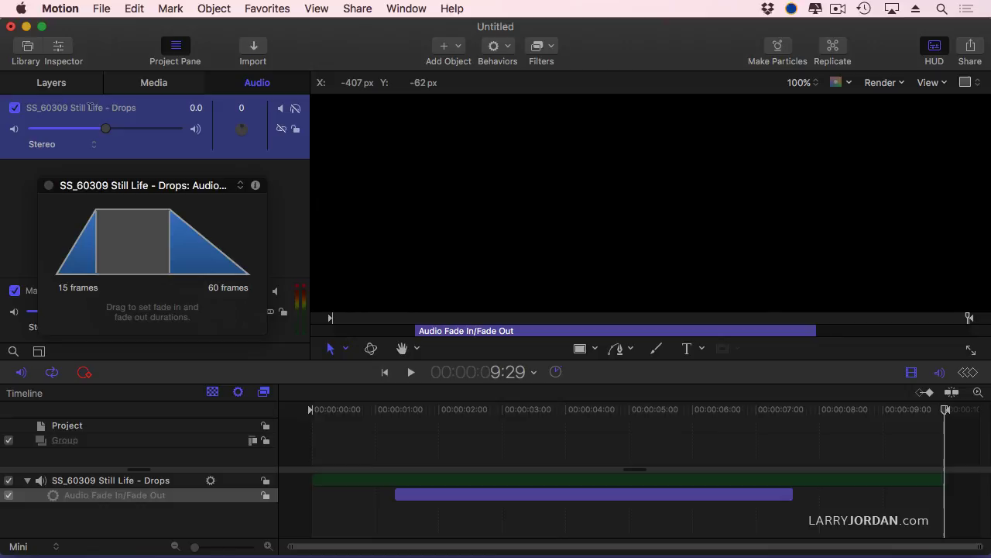
Close the HUD and delete the Drops file from the Media list, confirming the deletion.
click(48, 185)
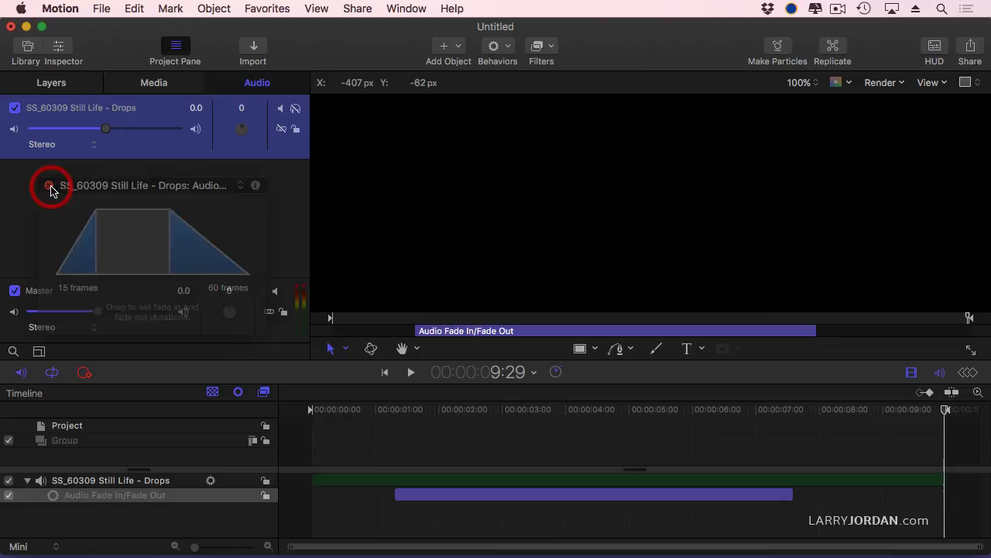
click(133, 161)
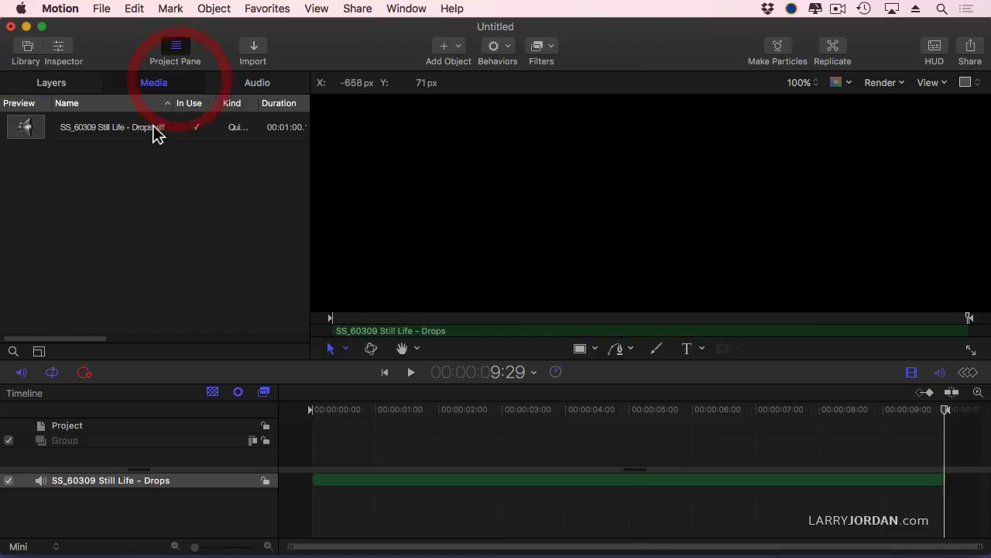
click(152, 134)
key(Delete)
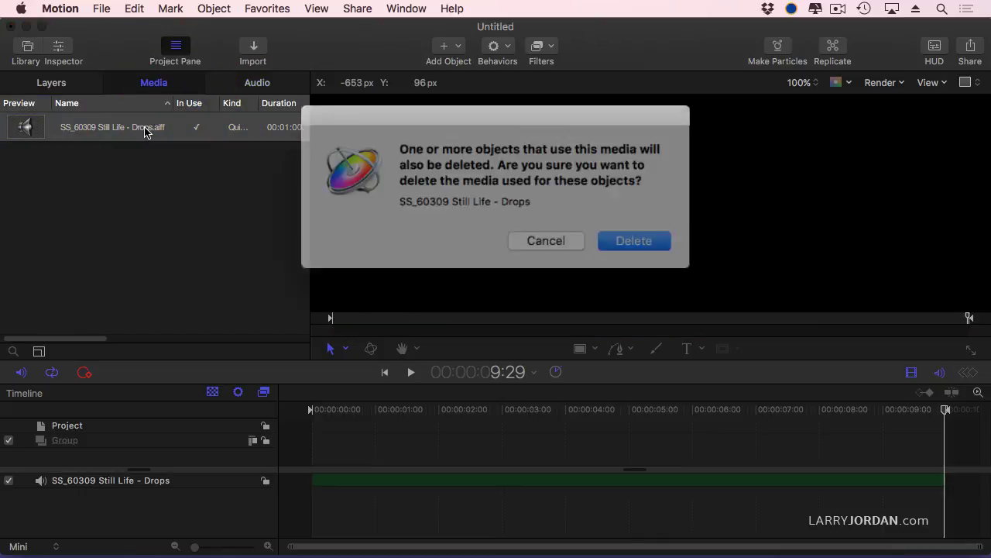
click(617, 232)
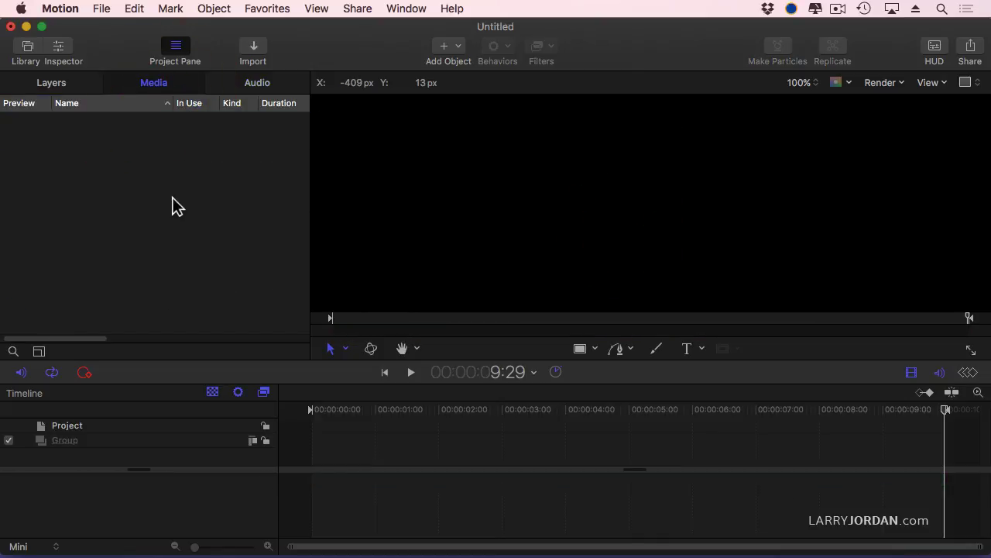